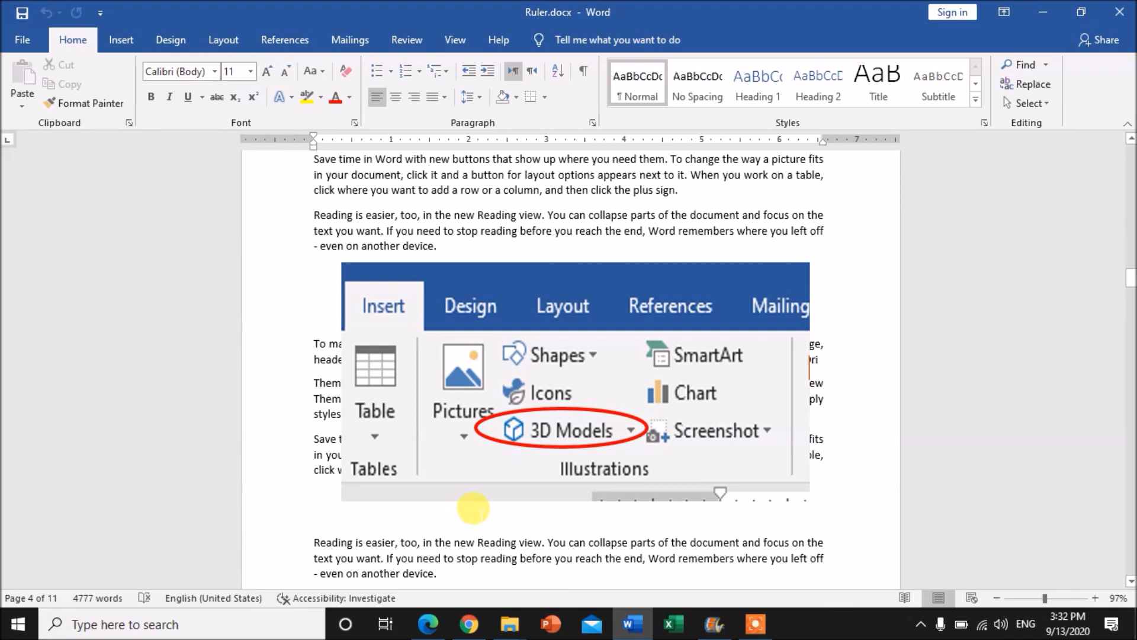
- Insert the red blood cells model from the Anatomy category of the online 3D model library beside the paragraphs below the picture
{"action": "scroll", "coordinate": [410, 500], "scroll_direction": "down", "scroll_amount": 1}
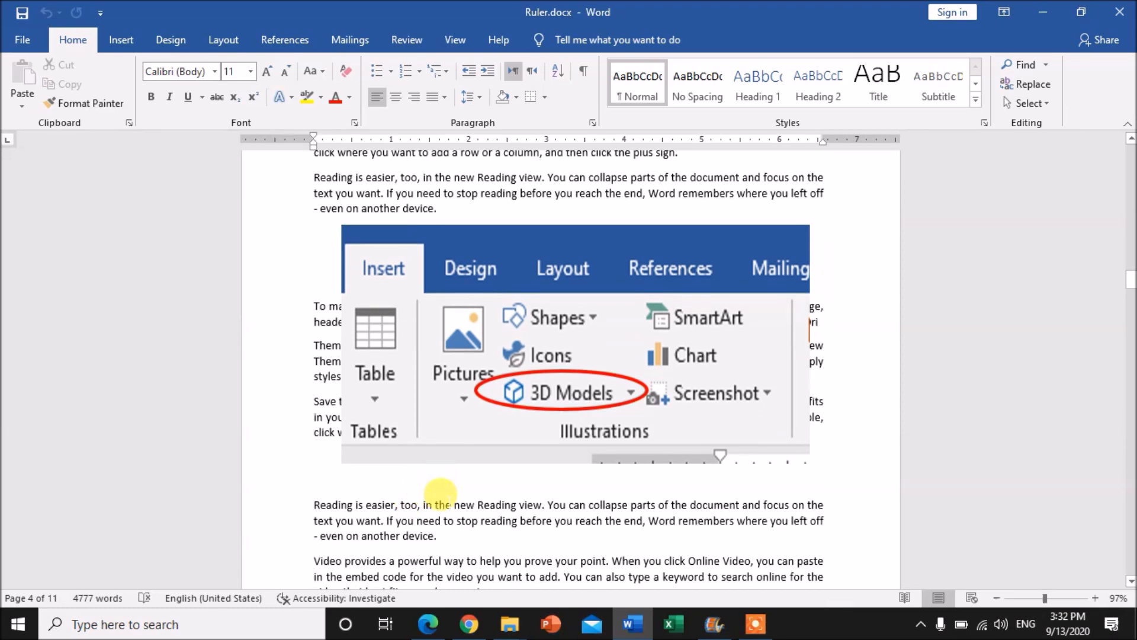
{"action": "scroll", "coordinate": [444, 450], "scroll_direction": "down", "scroll_amount": 3}
{"action": "scroll", "coordinate": [493, 431], "scroll_direction": "up", "scroll_amount": 1}
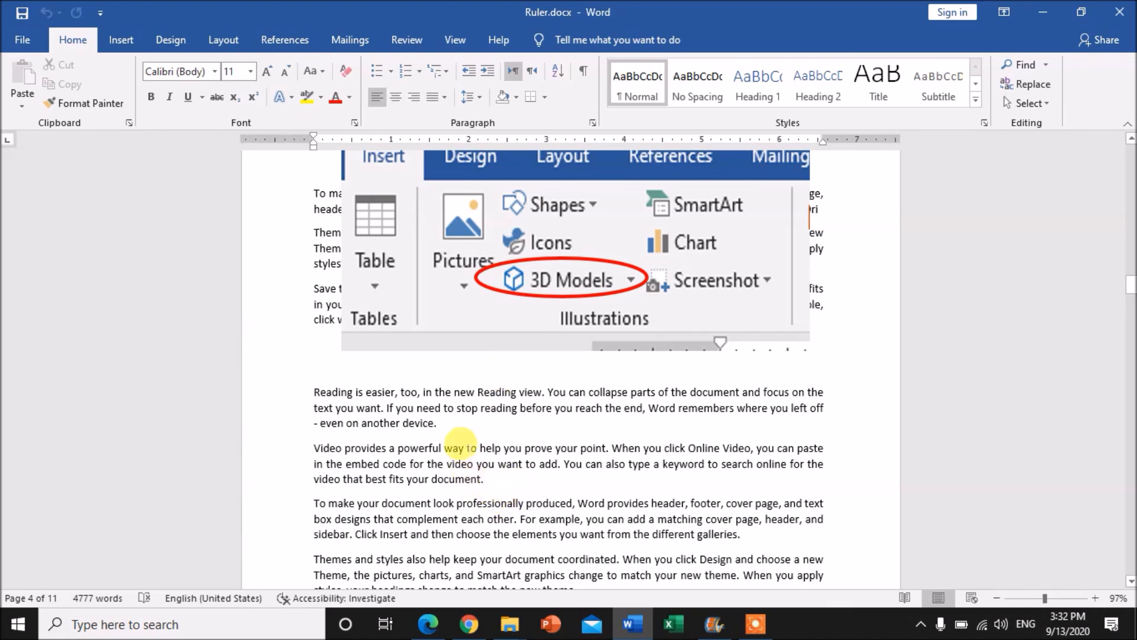
{"action": "scroll", "coordinate": [472, 448], "scroll_direction": "up", "scroll_amount": 1}
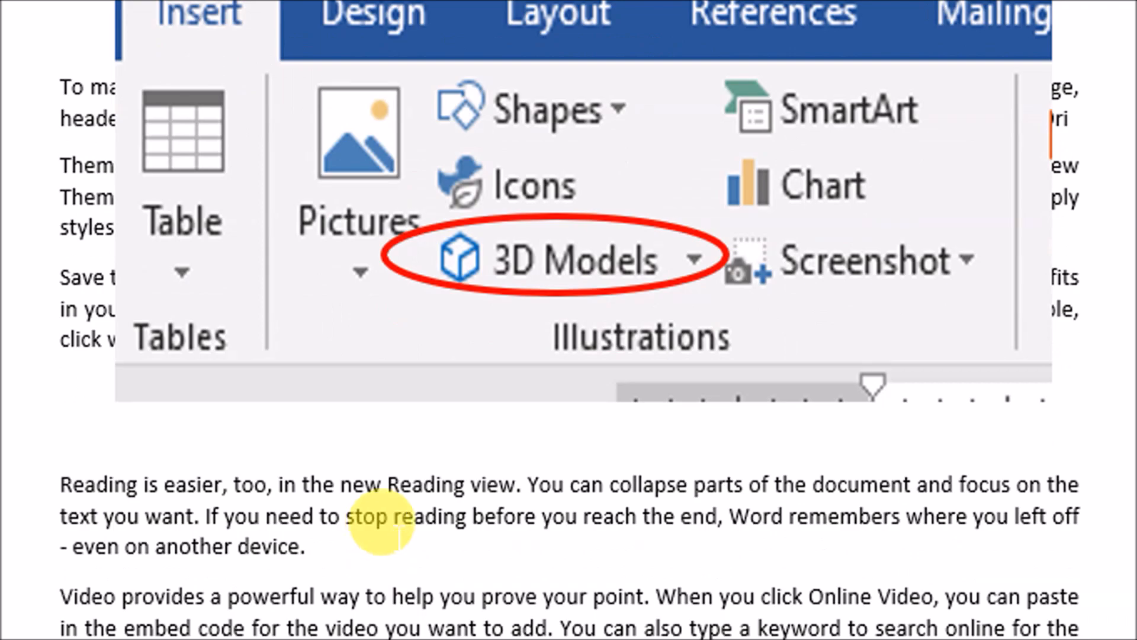
{"action": "left_click", "coordinate": [112, 39]}
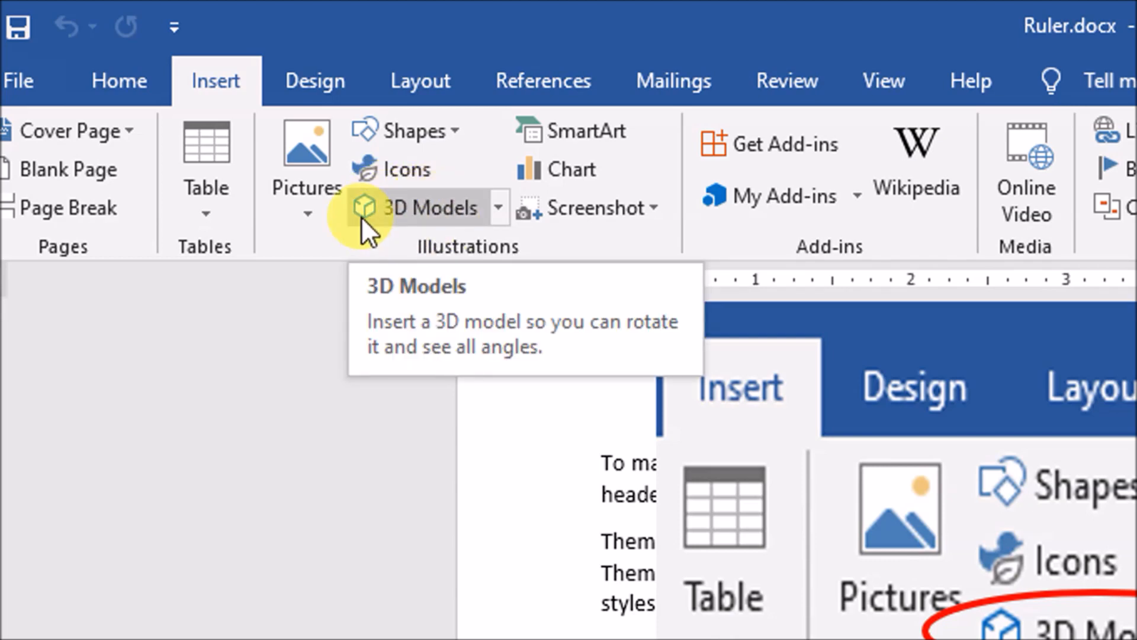
{"action": "left_click", "coordinate": [407, 213]}
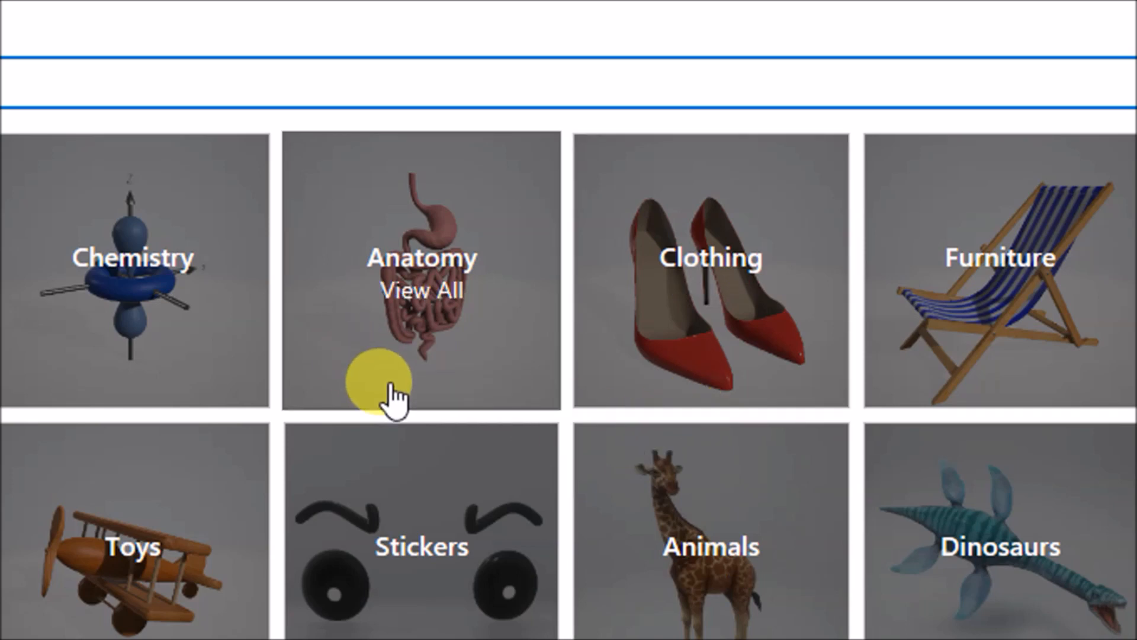
{"action": "scroll", "coordinate": [666, 465], "scroll_direction": "down", "scroll_amount": 2}
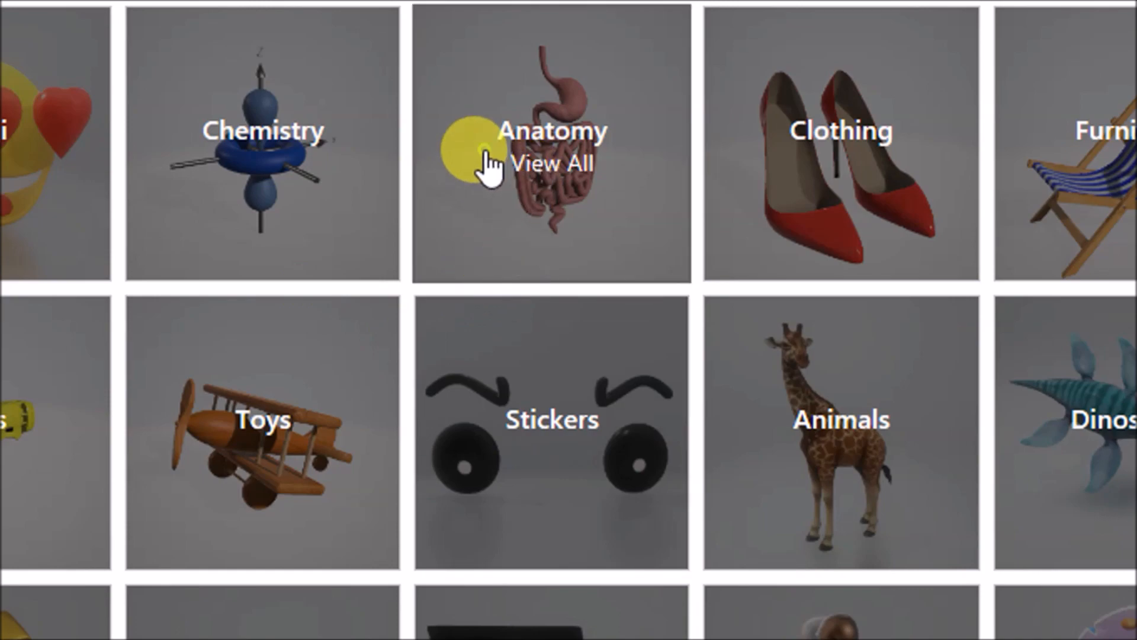
{"action": "left_click", "coordinate": [485, 166]}
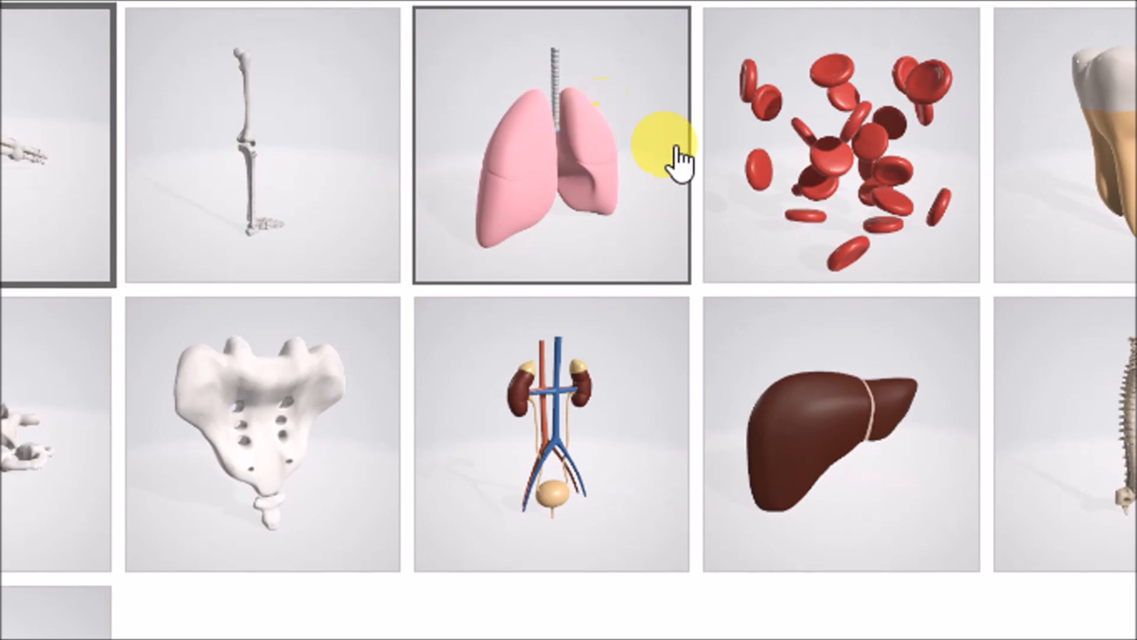
{"action": "left_click", "coordinate": [820, 149]}
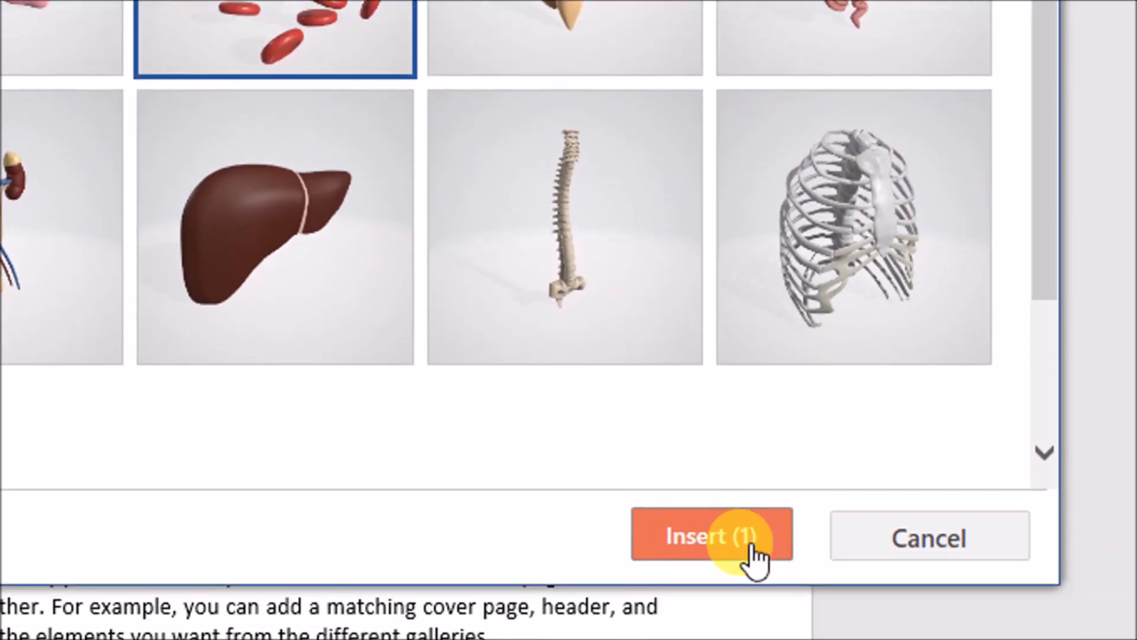
{"action": "left_click", "coordinate": [738, 550]}
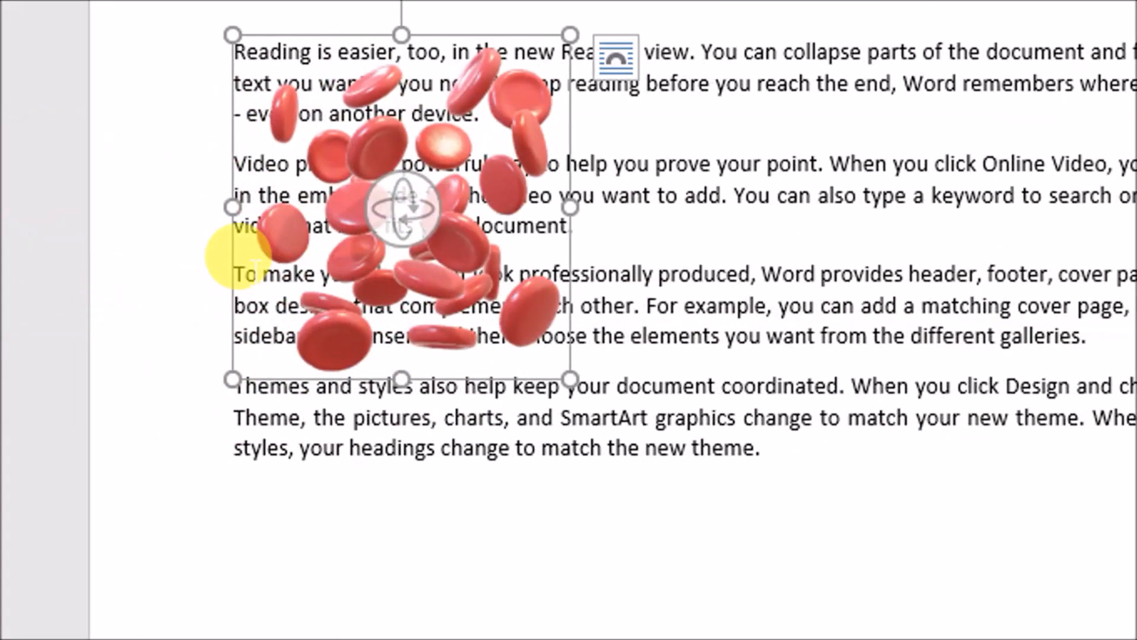
- Move the blood cells model to the middle of the paragraphs and rotate it in 3D to another angle
{"action": "left_click_drag", "start_coordinate": [386, 140], "coordinate": [687, 130]}
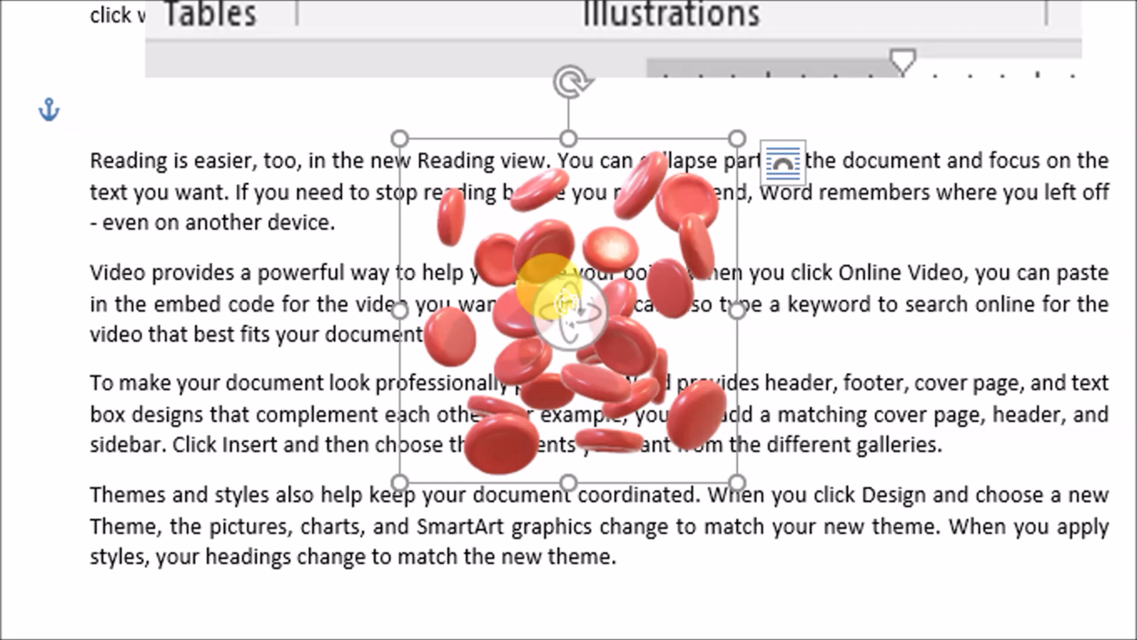
{"action": "left_click_drag", "start_coordinate": [566, 305], "coordinate": [571, 325]}
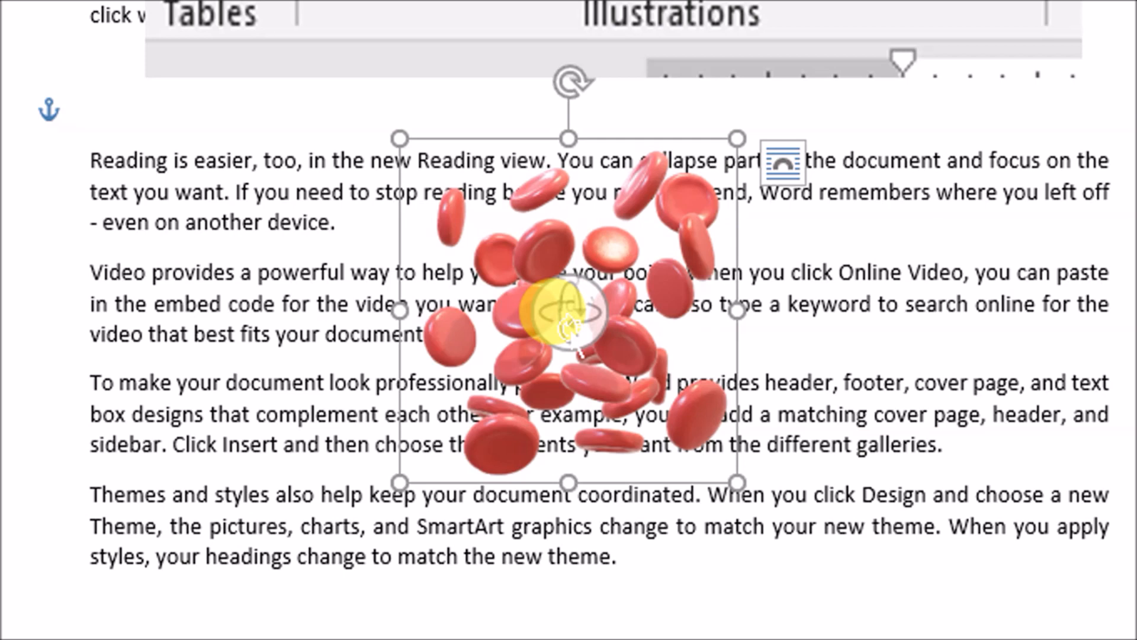
{"action": "left_click_drag", "start_coordinate": [578, 309], "coordinate": [637, 559]}
{"action": "left_click_drag", "start_coordinate": [638, 503], "coordinate": [800, 279]}
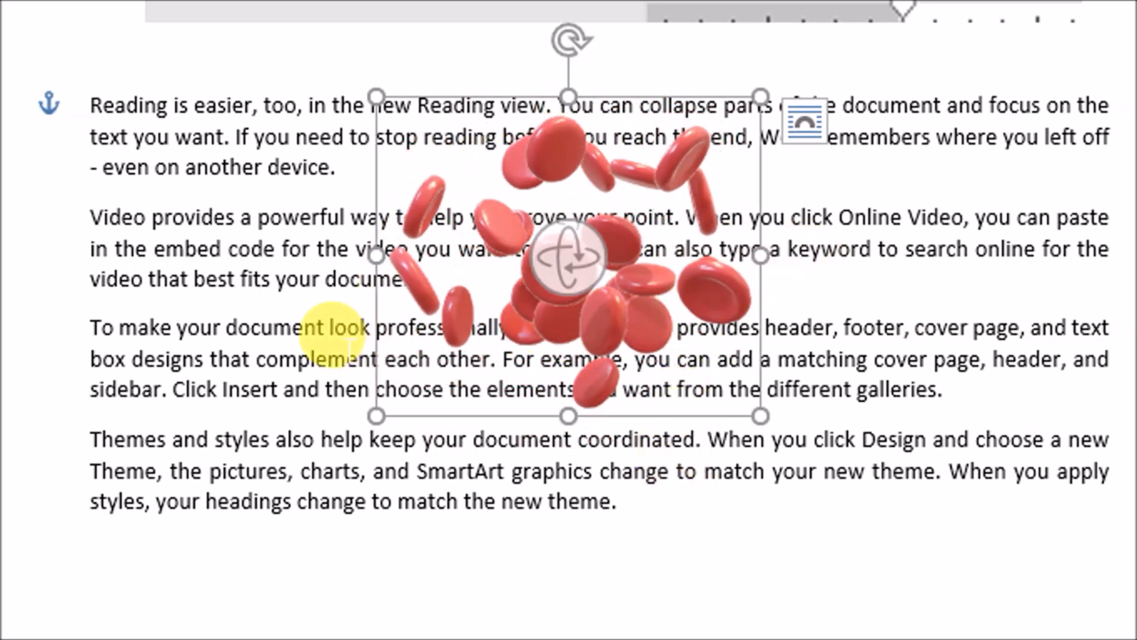
{"action": "left_click", "coordinate": [295, 319]}
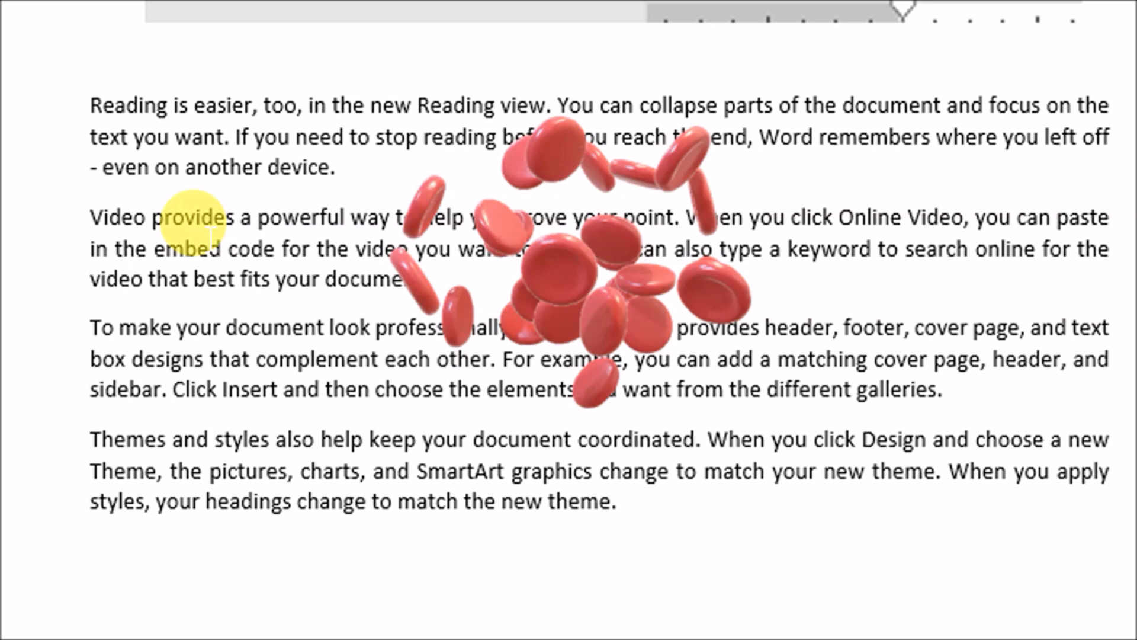
- Rotate the blood cells model again with its 3D rotation control and deselect it
{"action": "left_click", "coordinate": [548, 265]}
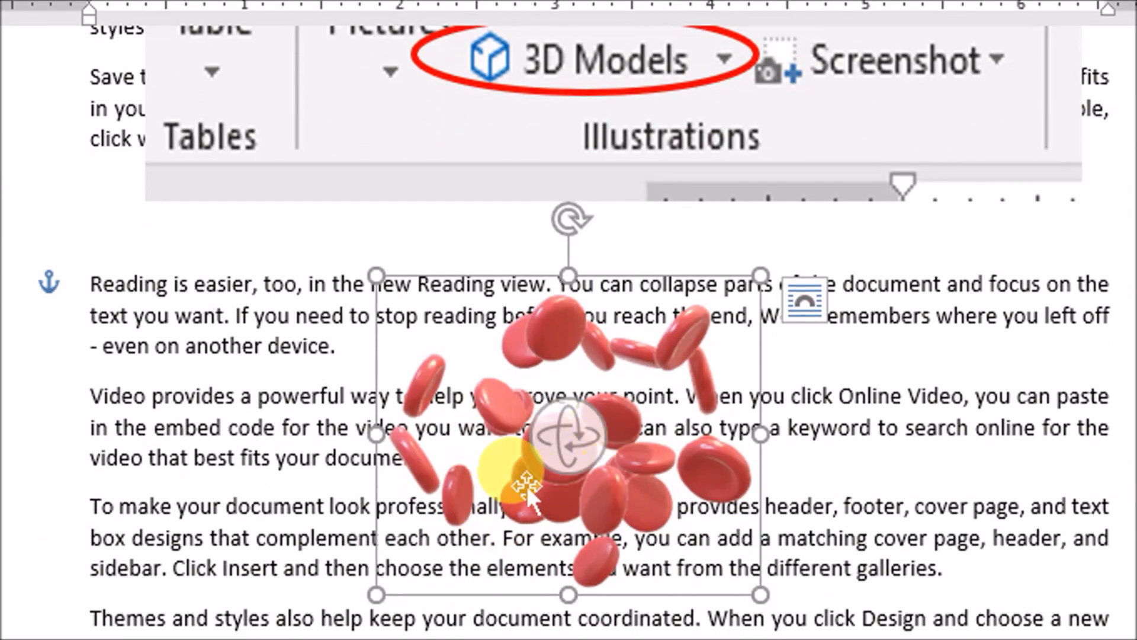
{"action": "left_click_drag", "start_coordinate": [521, 401], "coordinate": [648, 444]}
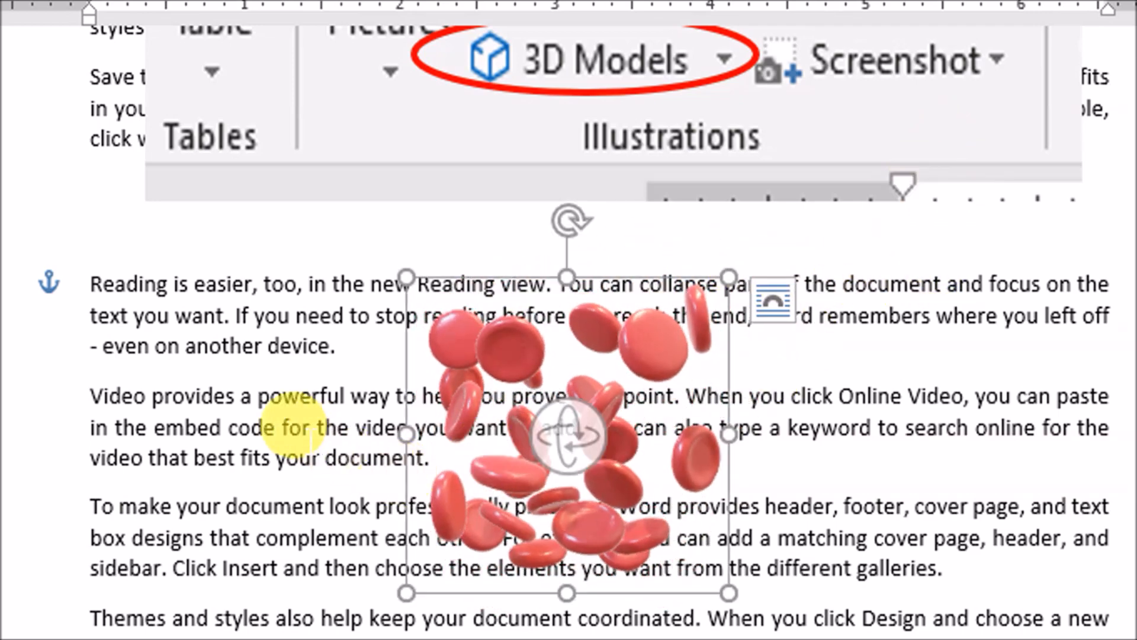
{"action": "left_click", "coordinate": [291, 418]}
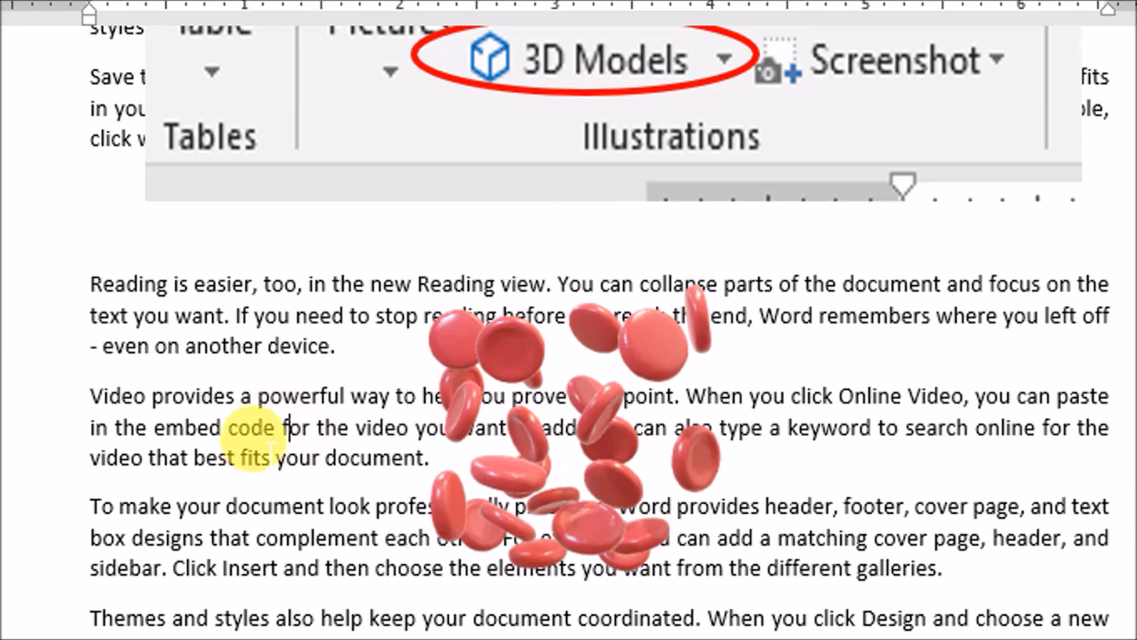
- Set the model's layout to In Line with Text and turn the model to a different 3D angle
{"action": "left_click", "coordinate": [571, 431]}
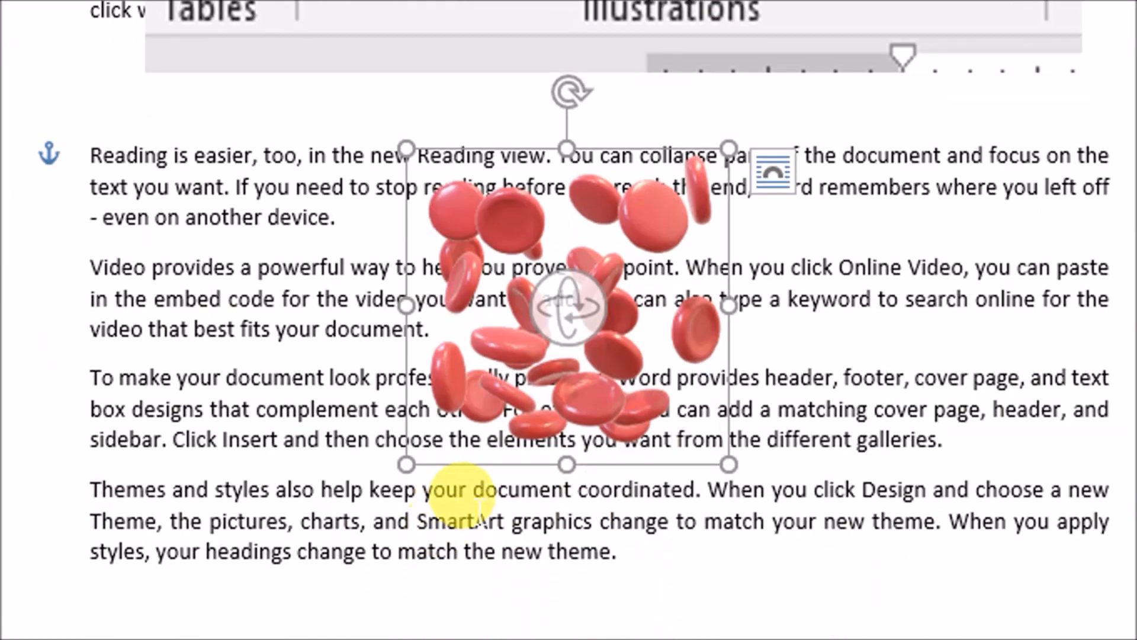
{"action": "left_click", "coordinate": [773, 172]}
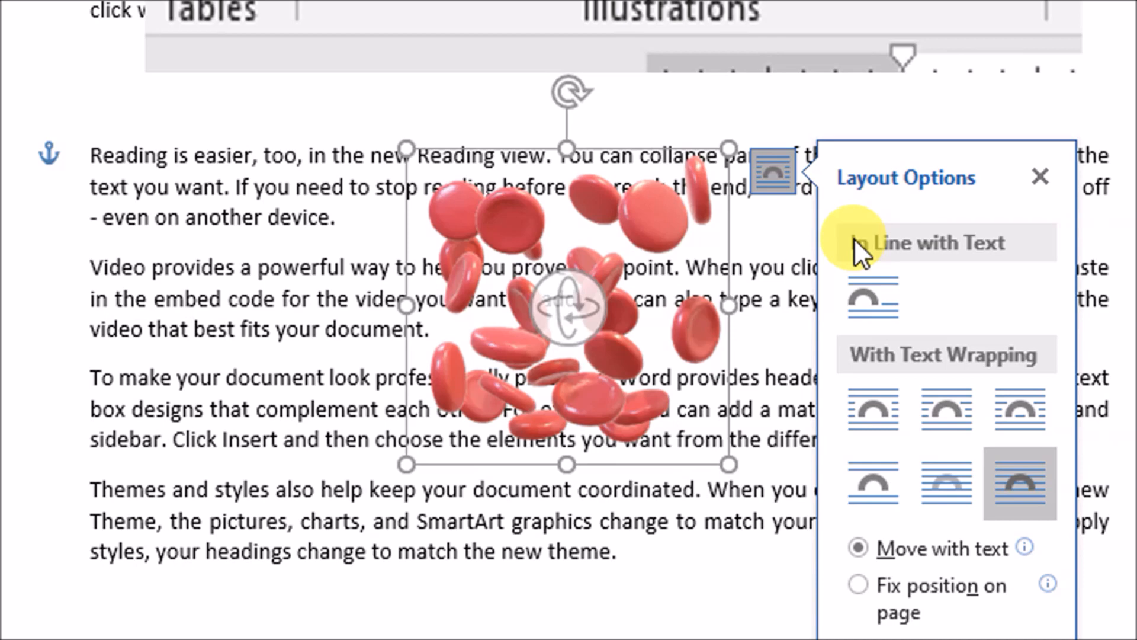
{"action": "left_click", "coordinate": [856, 274]}
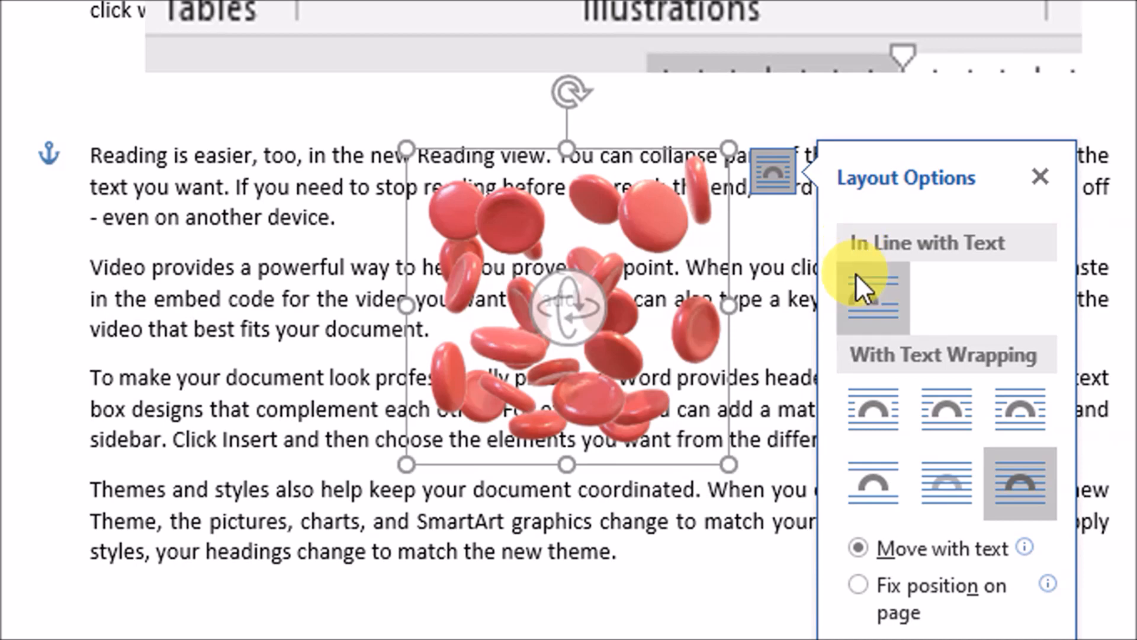
{"action": "left_click_drag", "start_coordinate": [268, 326], "coordinate": [231, 267]}
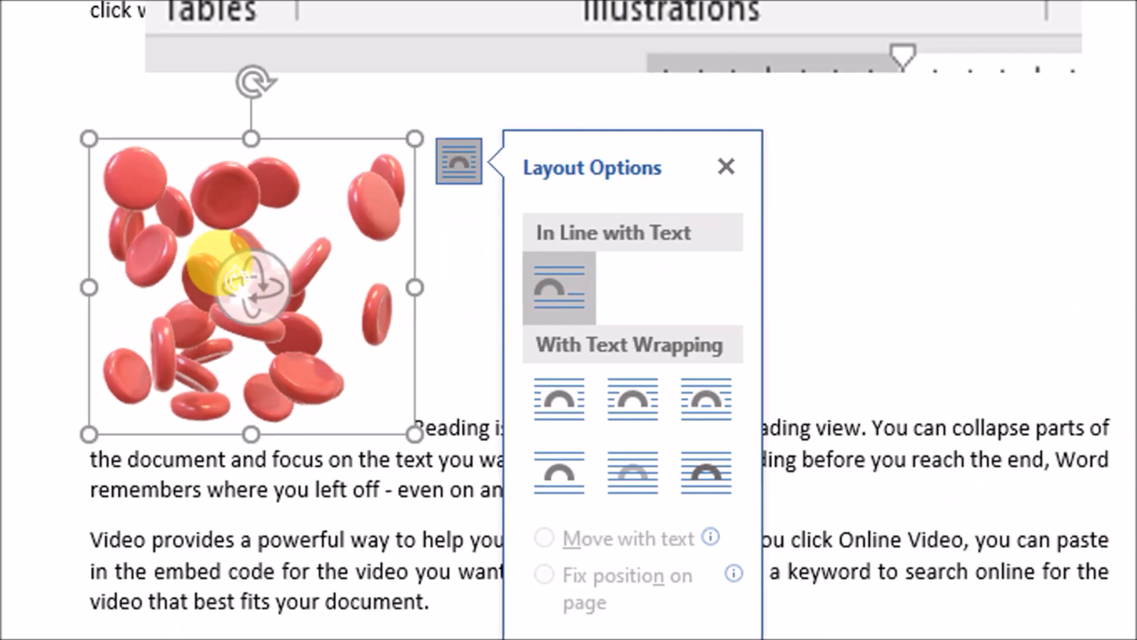
- Try the Tight and Behind Text wrapping options on the blood cells model
{"action": "left_click", "coordinate": [629, 403]}
{"action": "left_click_drag", "start_coordinate": [267, 375], "coordinate": [583, 308]}
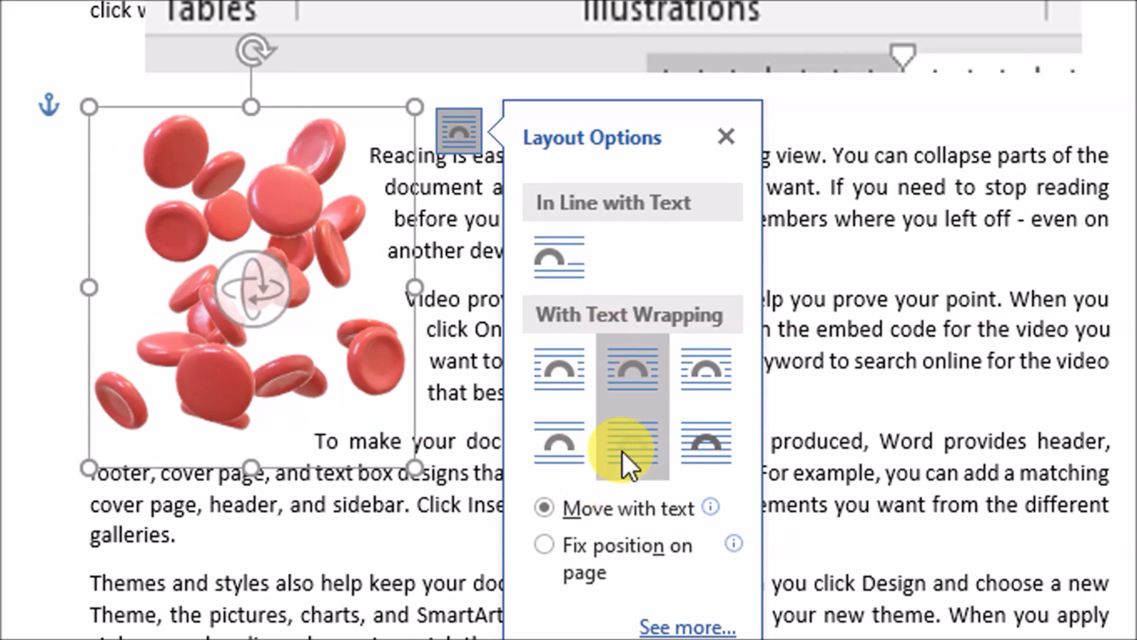
{"action": "left_click", "coordinate": [626, 447]}
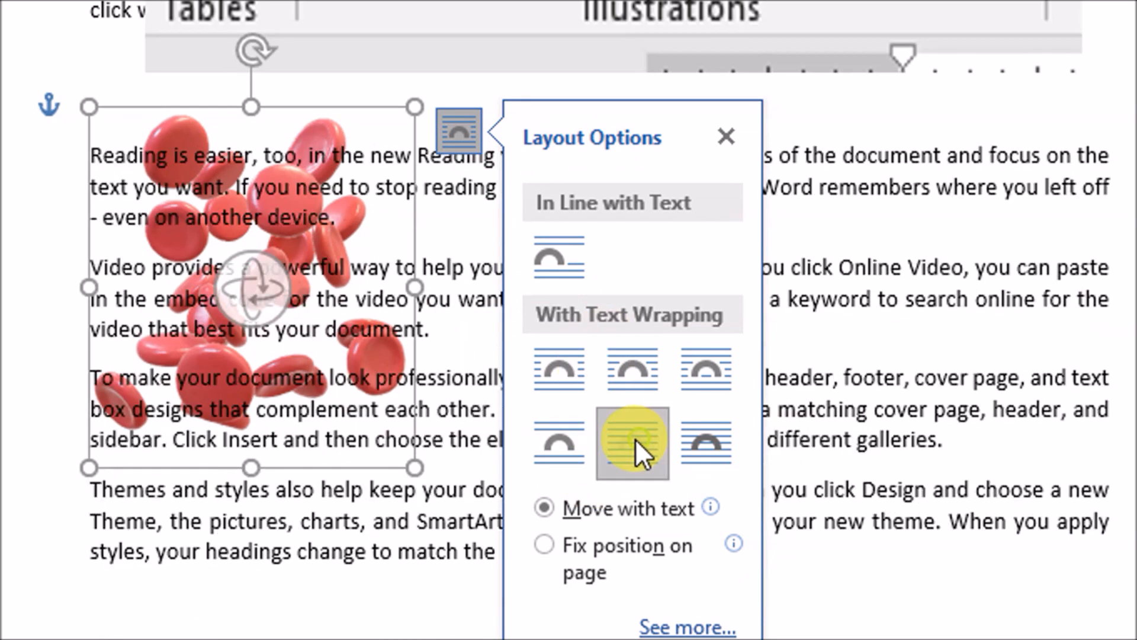
- Set the model's wrapping to In Front of Text and move it to the middle of the paragraphs
{"action": "left_click", "coordinate": [726, 450]}
{"action": "left_click_drag", "start_coordinate": [252, 287], "coordinate": [580, 281]}
{"action": "left_click", "coordinate": [862, 330]}
{"action": "left_click_drag", "start_coordinate": [238, 270], "coordinate": [641, 287]}
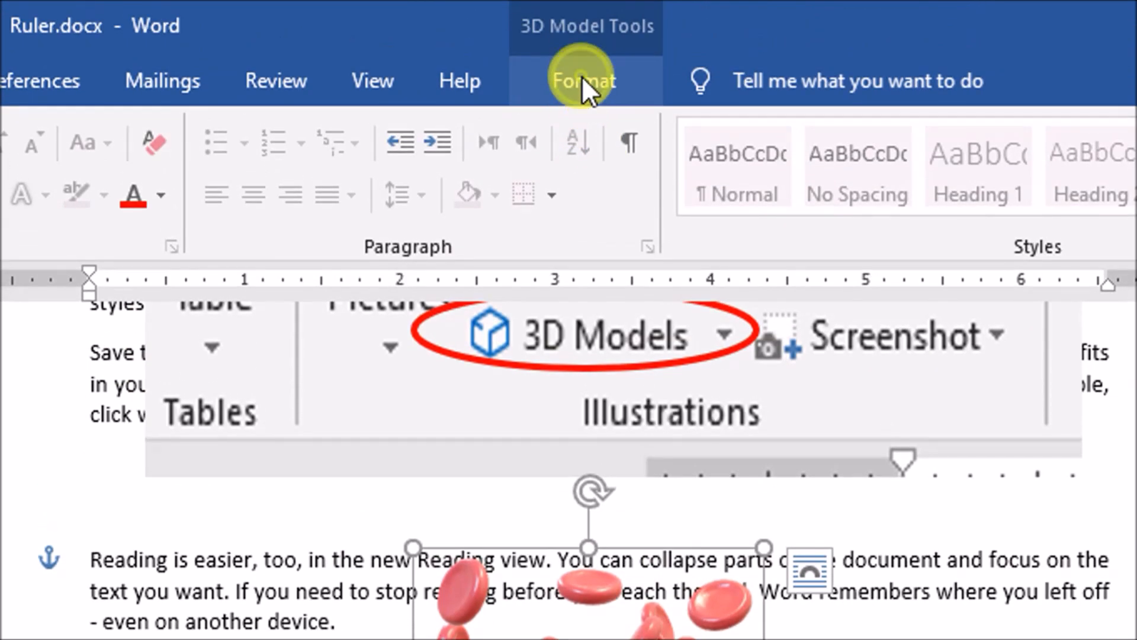
- Examine the model formatting options for inserting a 3D model from this device or from the stock library
{"action": "left_click", "coordinate": [582, 76]}
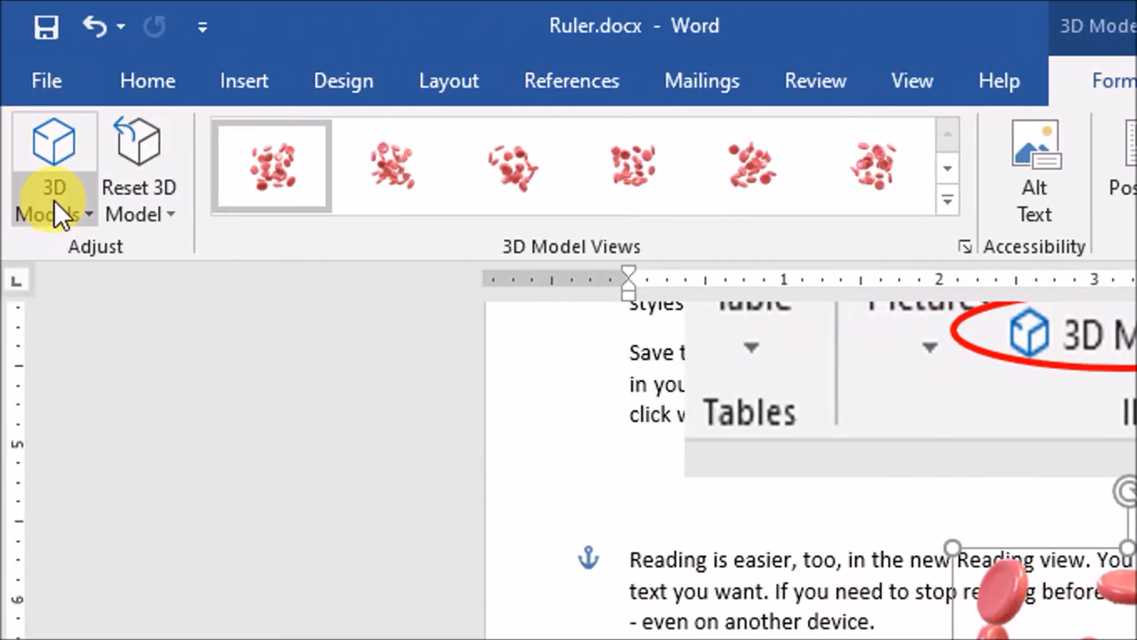
{"action": "left_click", "coordinate": [55, 200]}
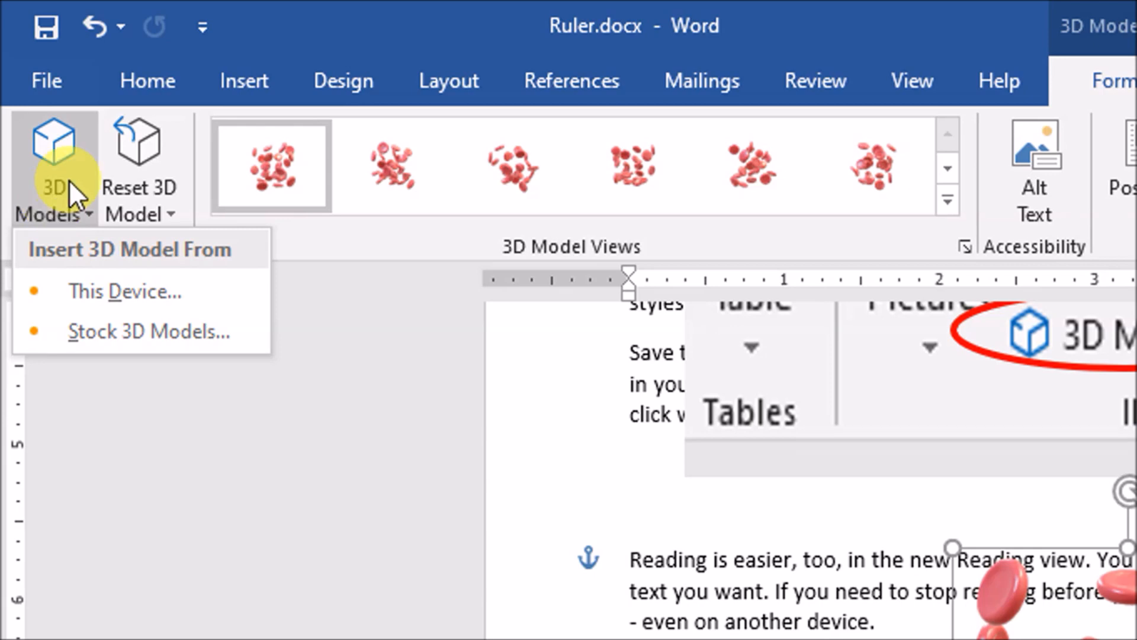
{"action": "left_click", "coordinate": [122, 291]}
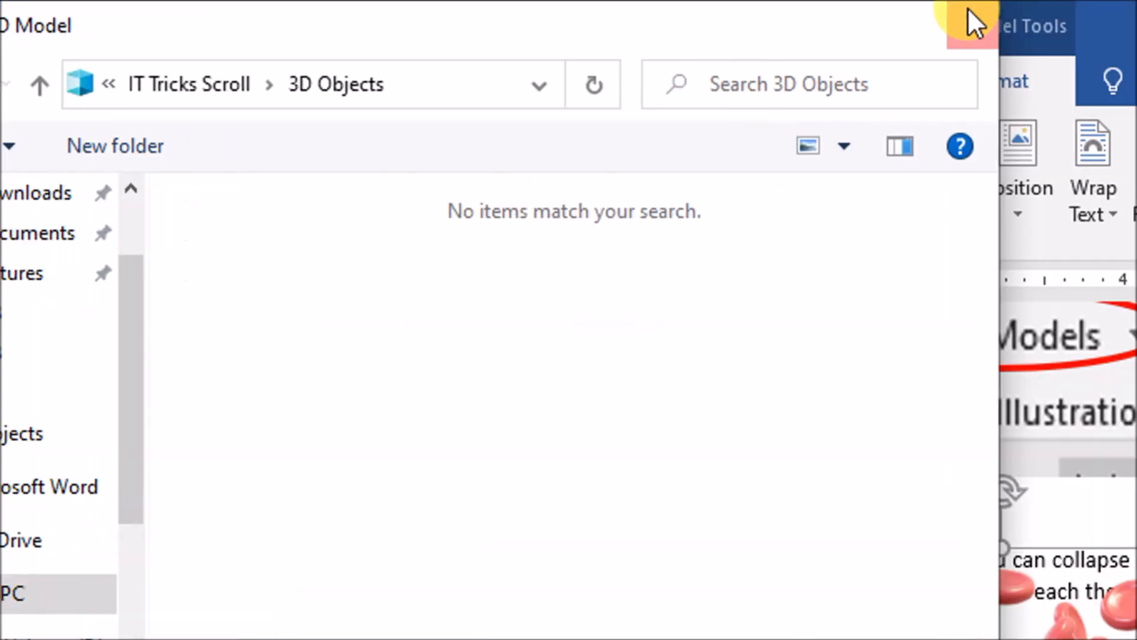
{"action": "left_click", "coordinate": [1099, 25]}
{"action": "left_click", "coordinate": [48, 188]}
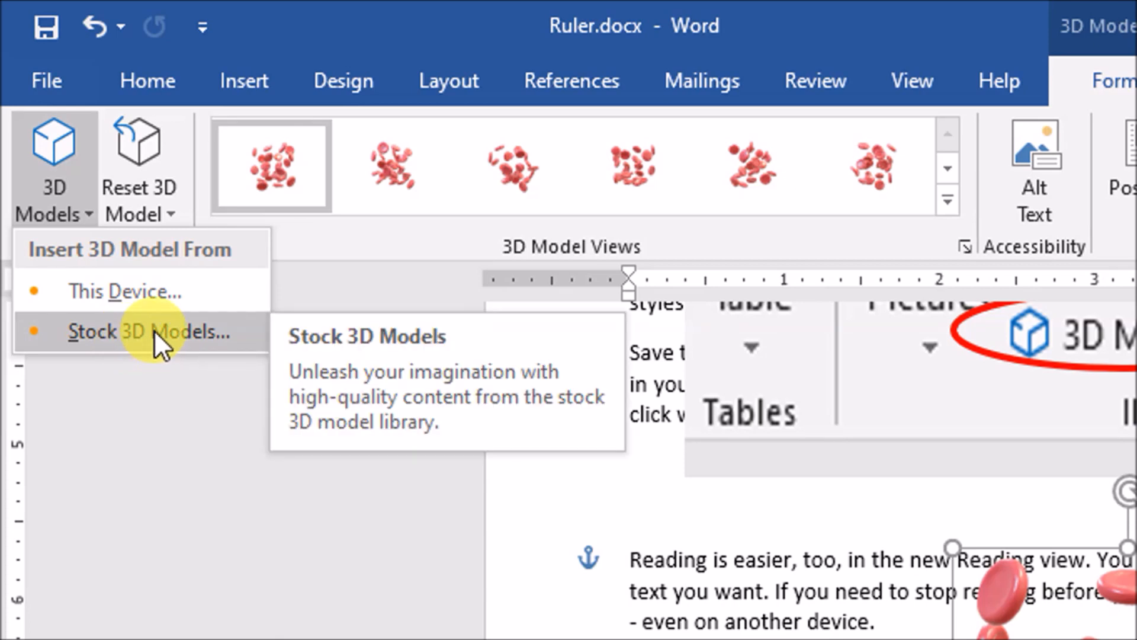
- Reset the blood cells model together with its size
{"action": "left_click", "coordinate": [191, 194]}
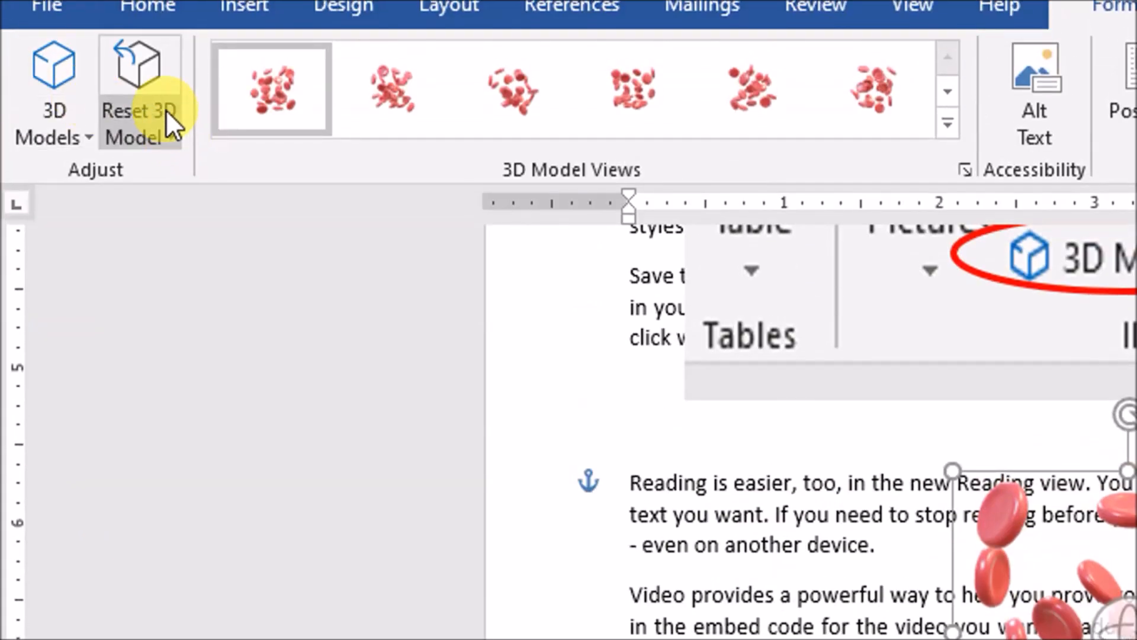
{"action": "left_click", "coordinate": [173, 147]}
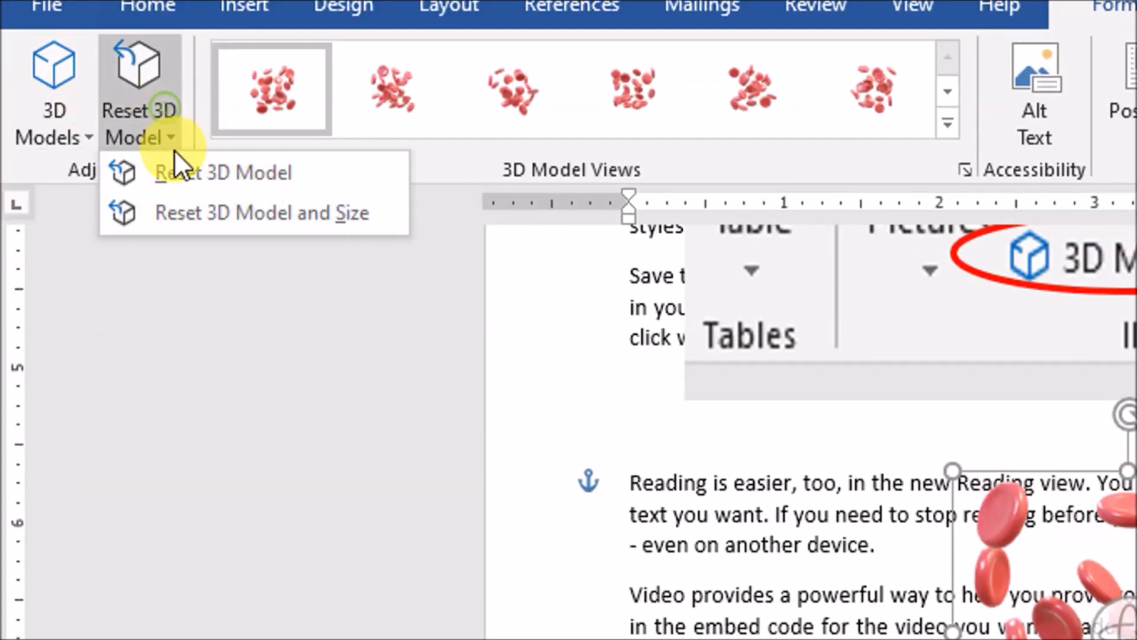
{"action": "left_click", "coordinate": [370, 214]}
- Try the second through sixth preset 3D model views on the blood cells model
{"action": "left_click", "coordinate": [394, 108]}
{"action": "left_click", "coordinate": [498, 106]}
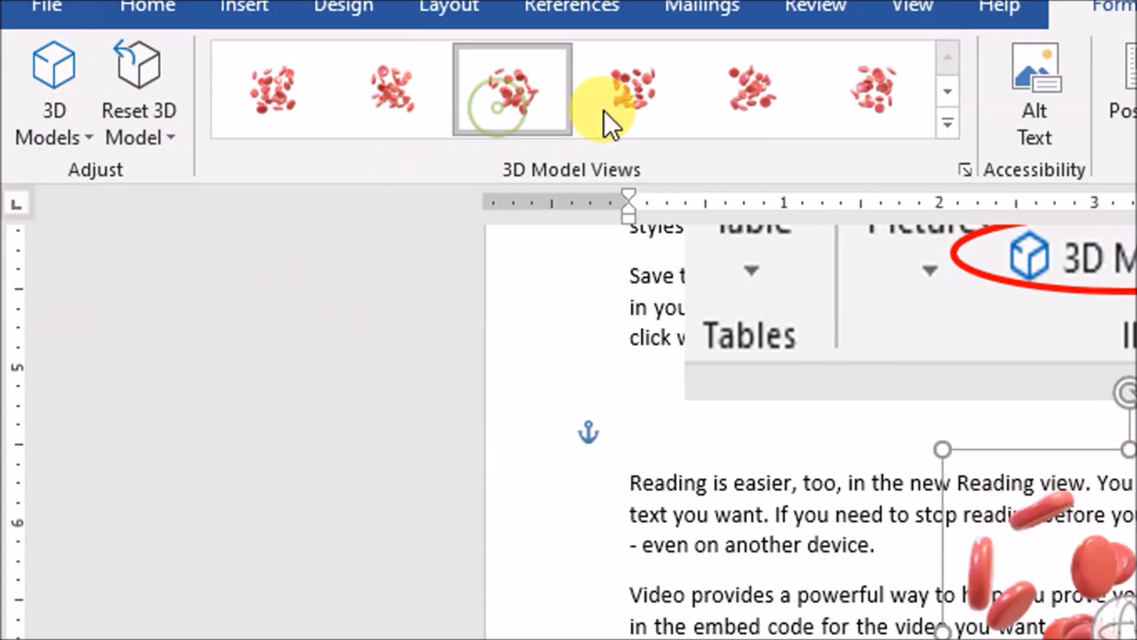
{"action": "left_click", "coordinate": [599, 108]}
{"action": "left_click", "coordinate": [714, 95]}
{"action": "left_click", "coordinate": [832, 96]}
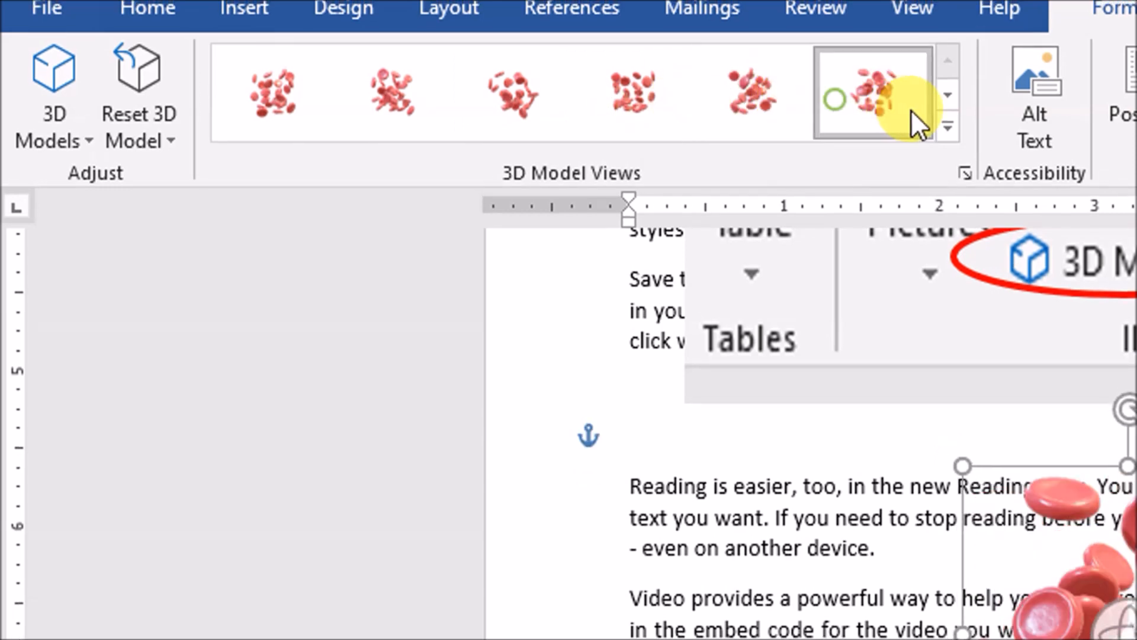
- Apply the fourth preset view in the third row of the full 3D model views gallery
{"action": "left_click", "coordinate": [945, 121]}
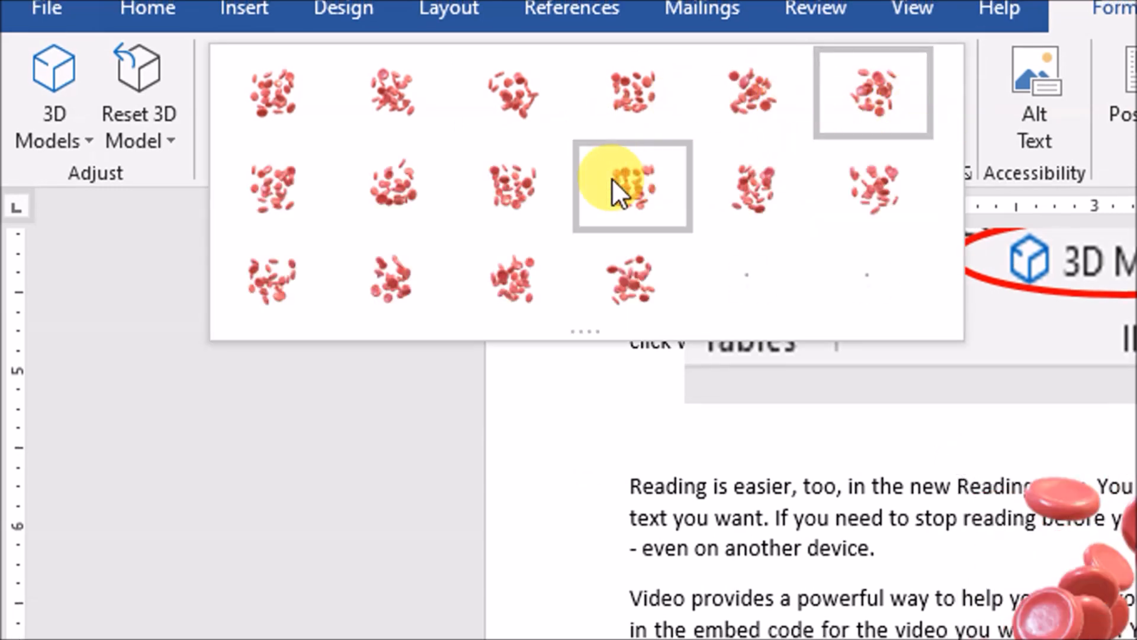
{"action": "left_click", "coordinate": [613, 180]}
{"action": "left_click", "coordinate": [941, 125]}
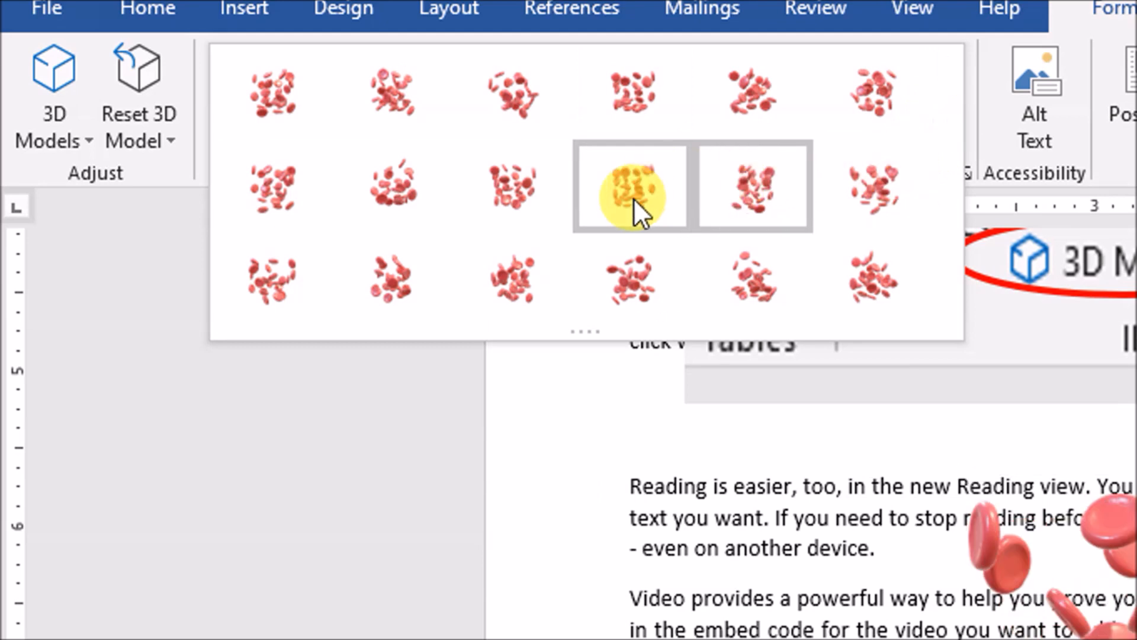
{"action": "left_click", "coordinate": [620, 278]}
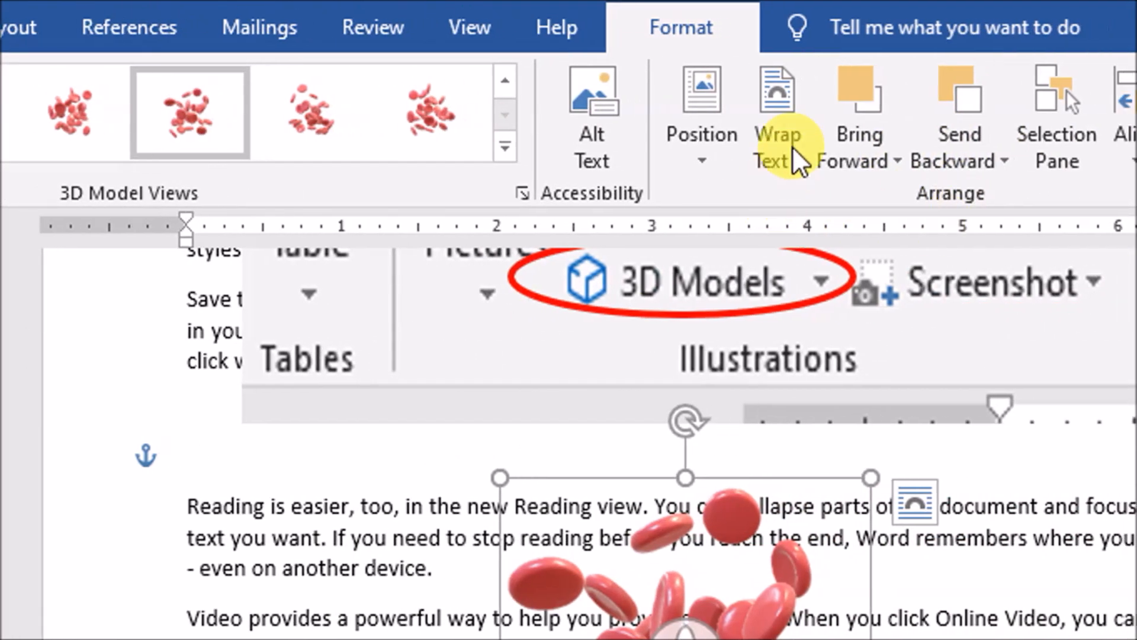
- Review the position layouts offered for the blood cells model and deselect the model
{"action": "left_click", "coordinate": [720, 172]}
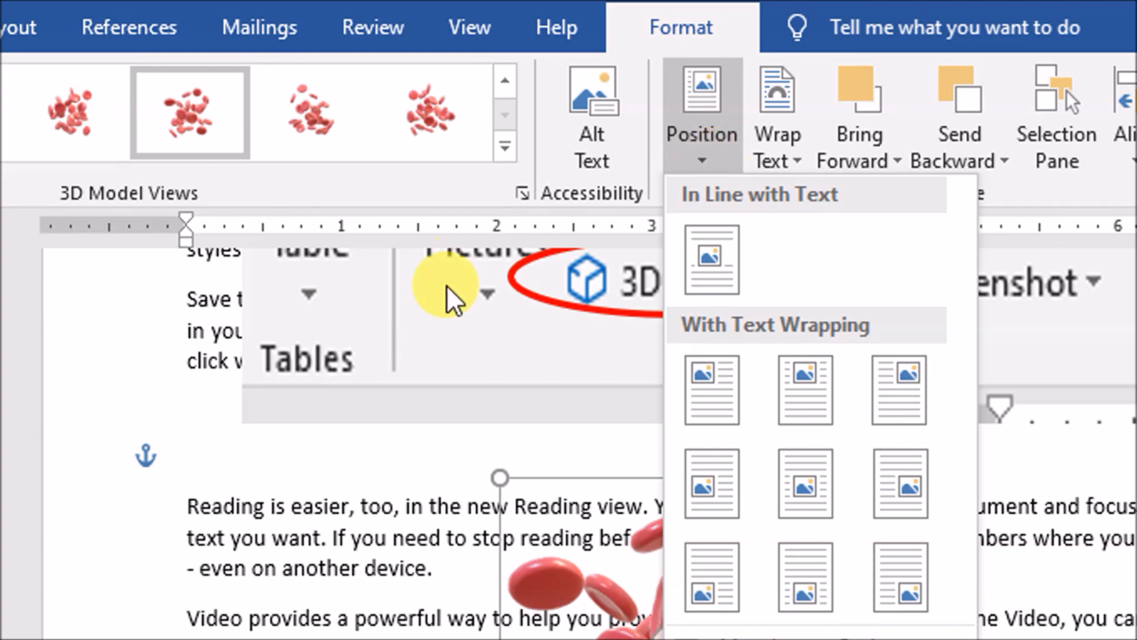
{"action": "left_click", "coordinate": [430, 509]}
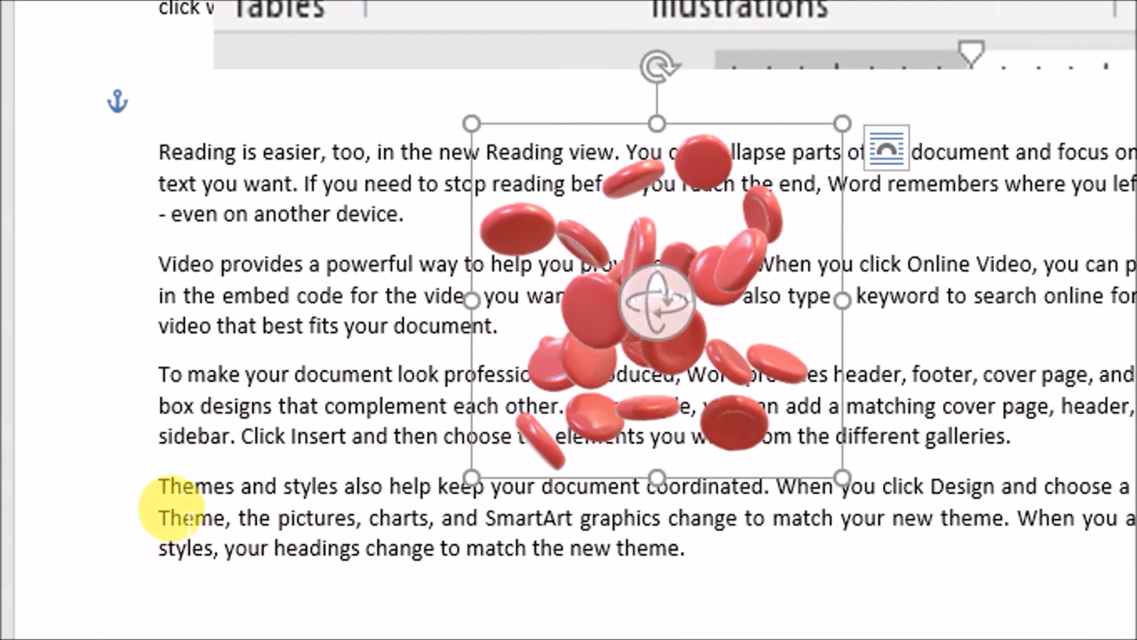
{"action": "left_click", "coordinate": [169, 486]}
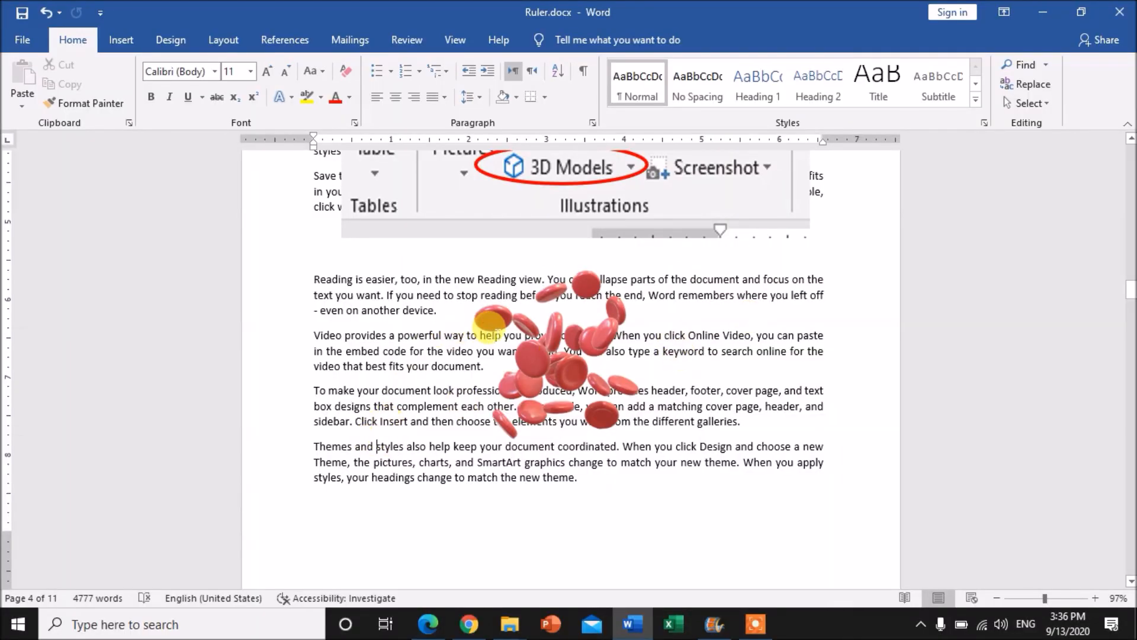
- Move the blood cells model down over the last two paragraphs on the page and deselect it
{"action": "left_click_drag", "start_coordinate": [601, 341], "coordinate": [533, 424]}
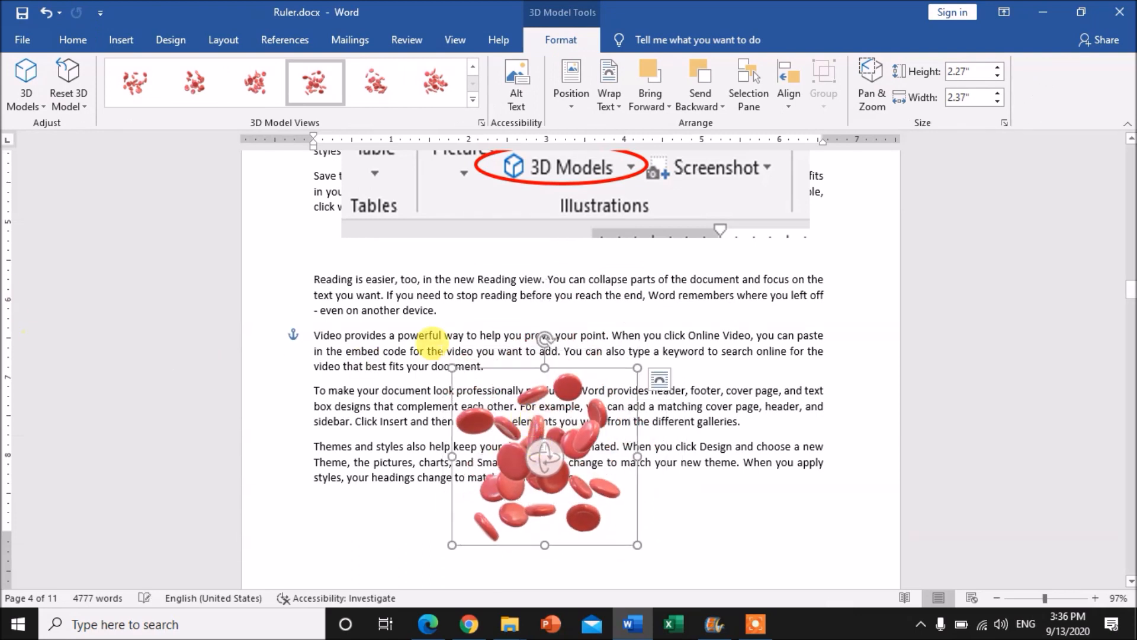
{"action": "left_click", "coordinate": [435, 349]}
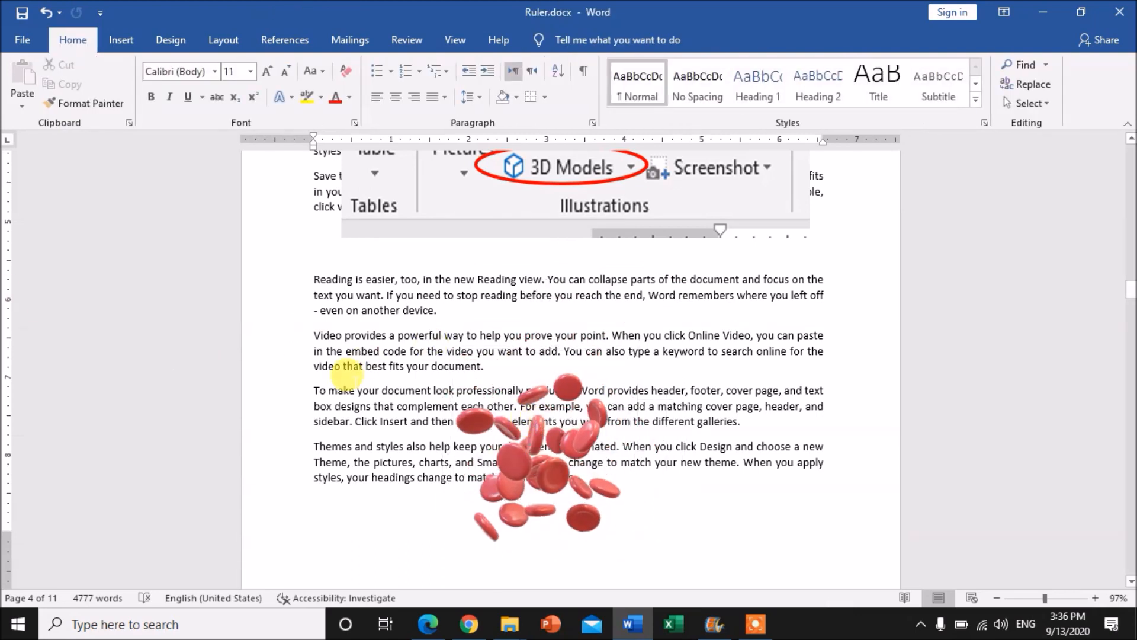